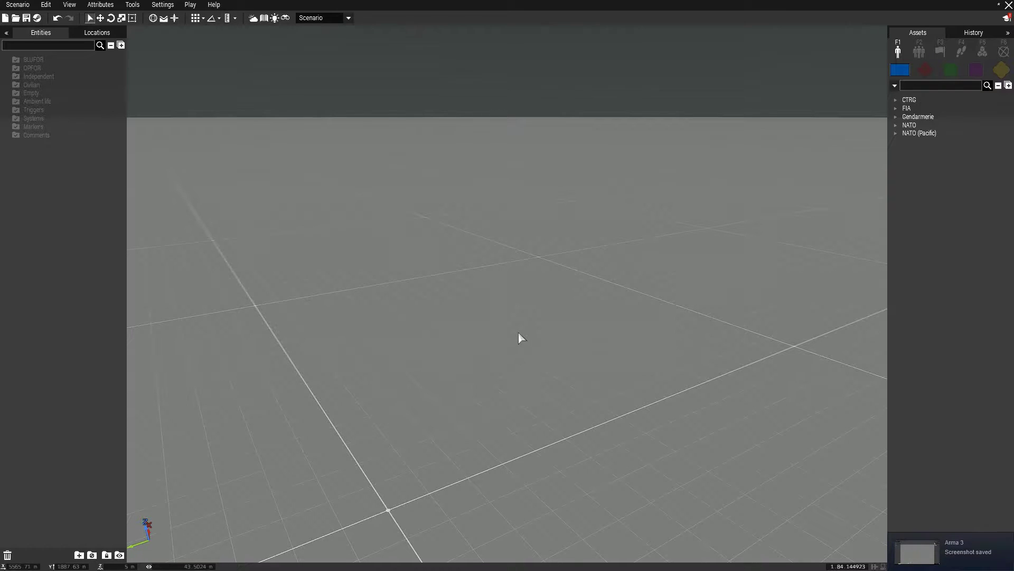
Place a Multiplayer > Sector module (ModuleSector_F) on the empty terrain.
click(983, 48)
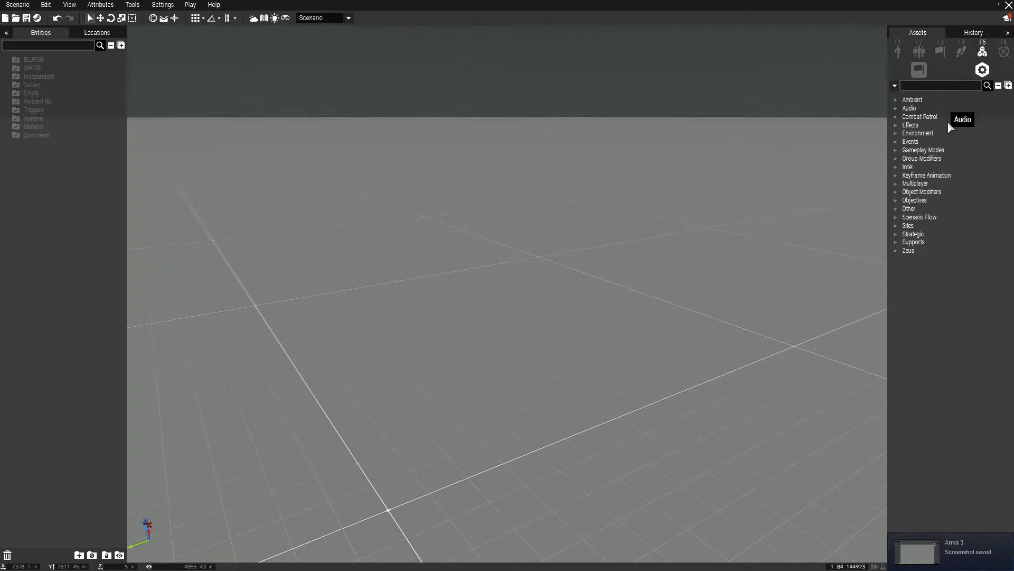
click(896, 183)
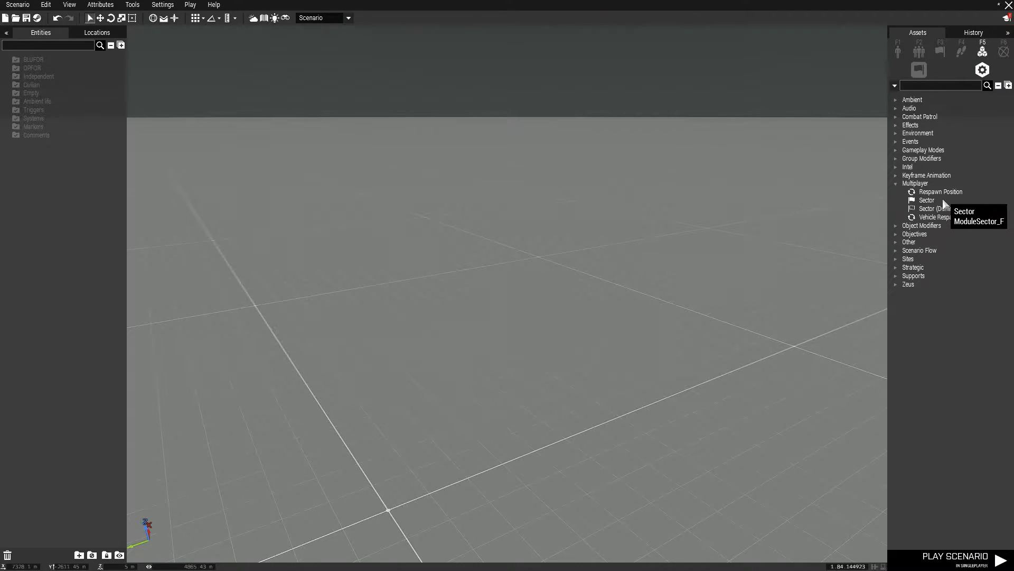
click(936, 203)
click(490, 376)
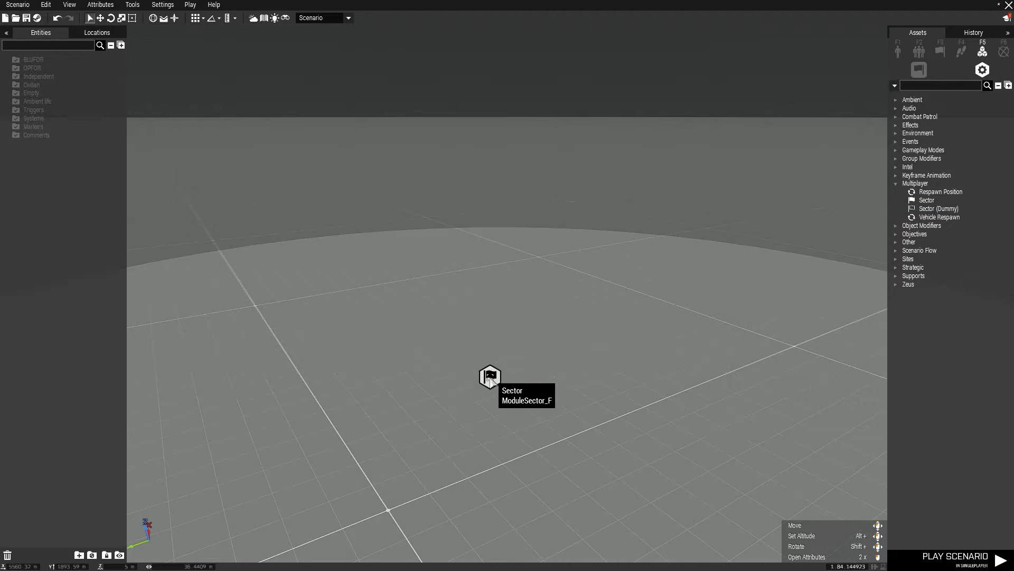
scroll(511, 363, up, 5)
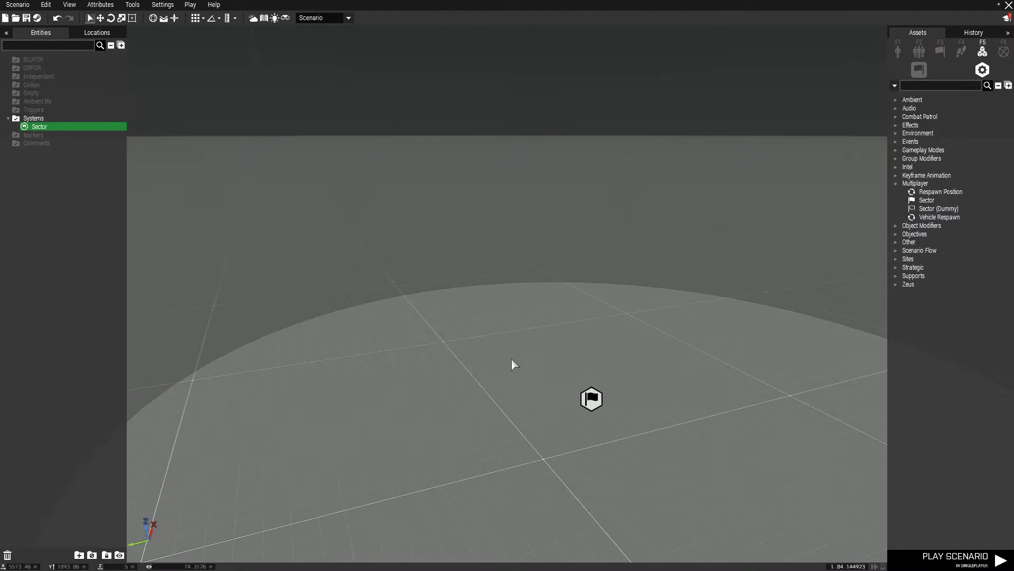
right_drag(479, 359, 467, 382)
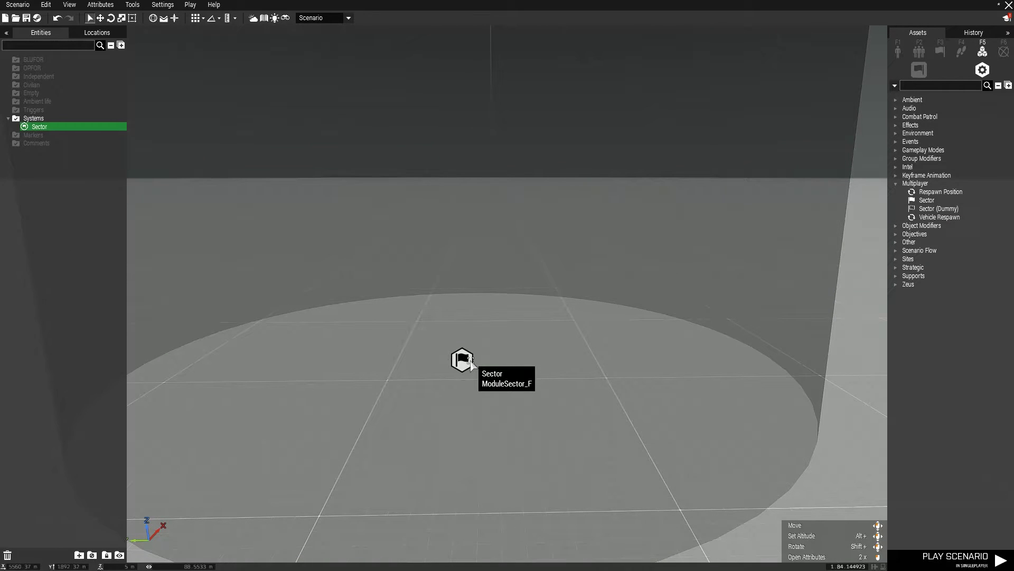
double_click(463, 360)
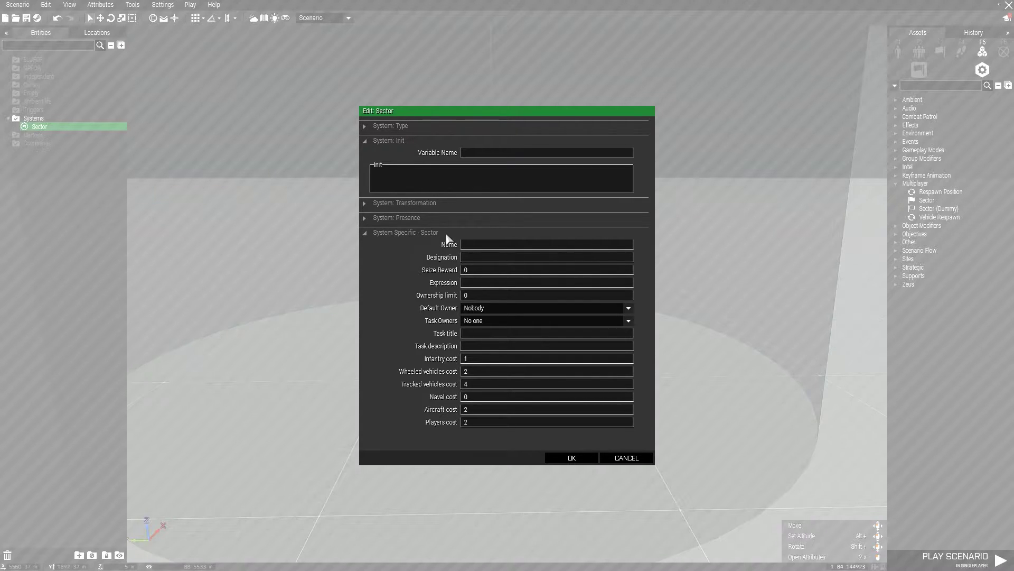
click(364, 204)
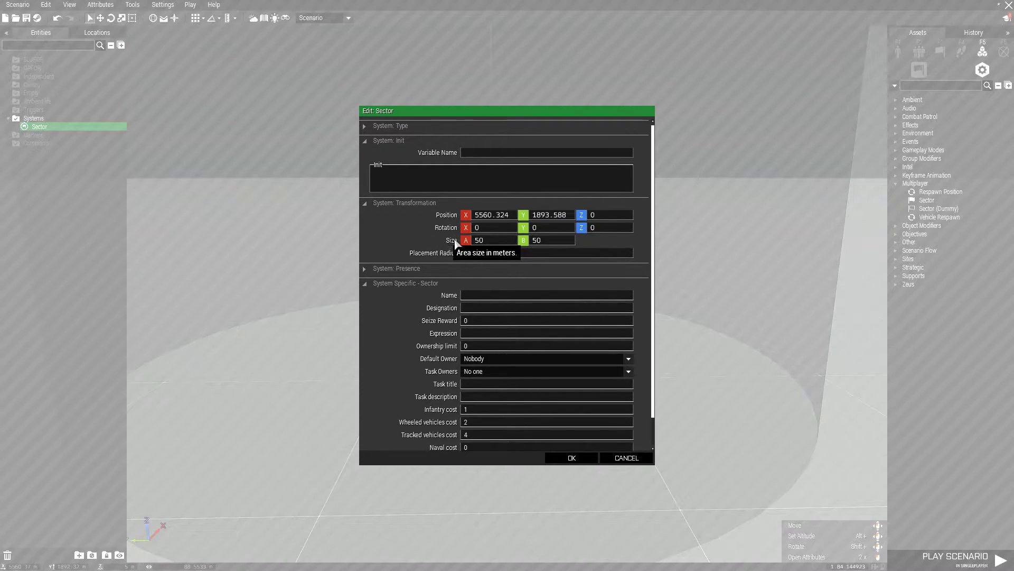
click(487, 242)
click(572, 458)
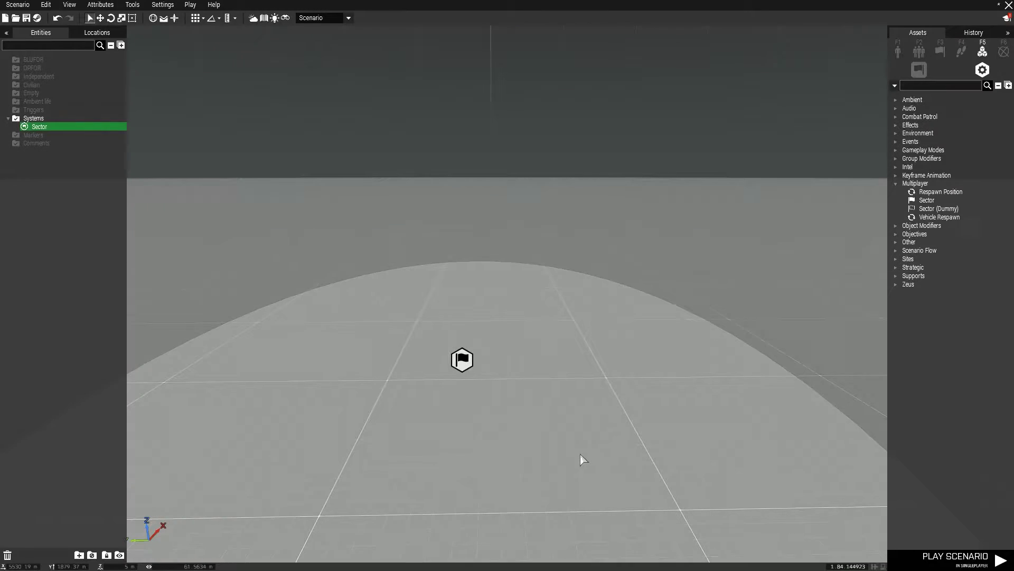
key(a)
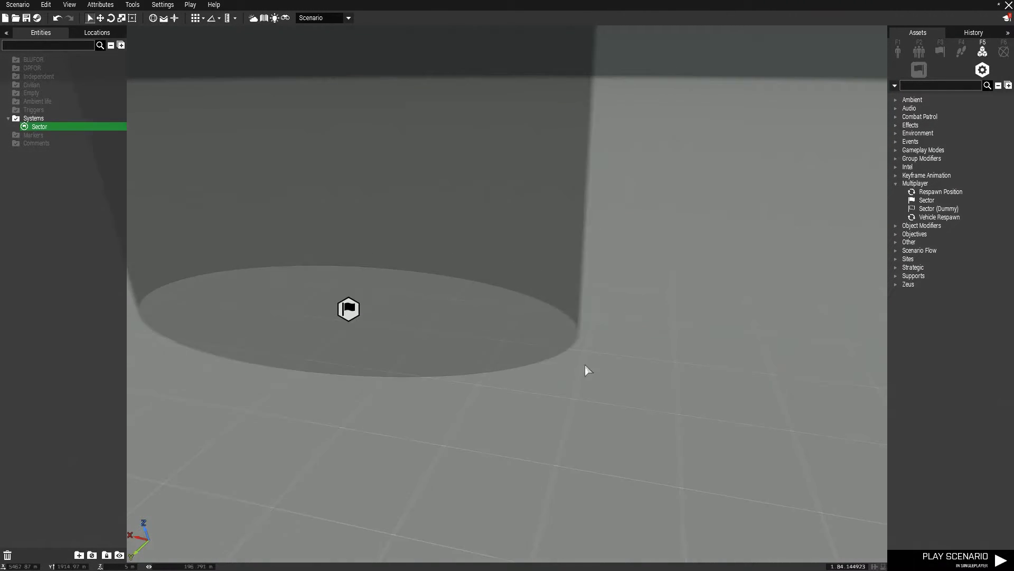
right_drag(561, 352, 539, 172)
key(w)
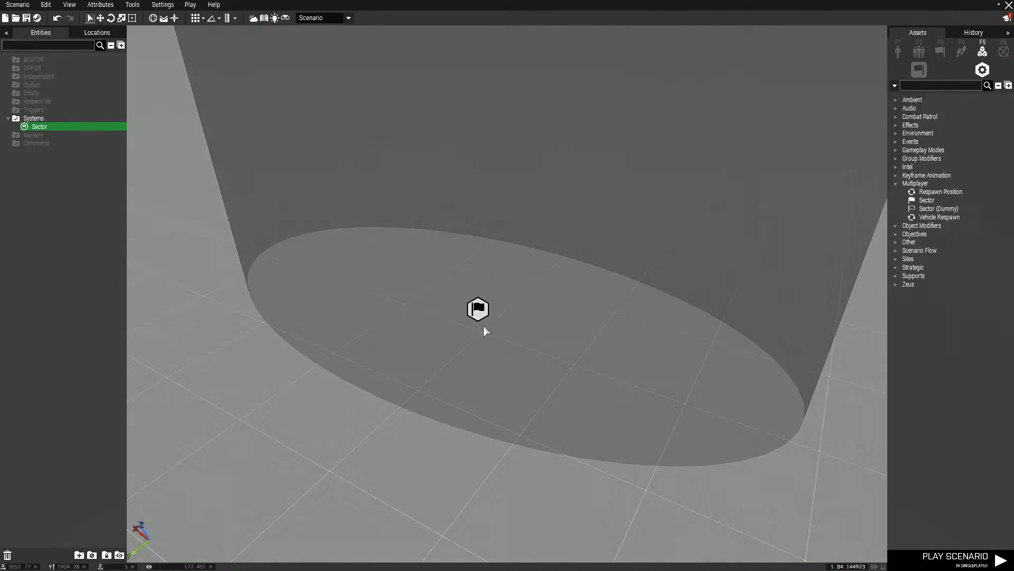
Set the Sector's Size A to 50 for a 50 by 50 metre area, then reopen its attributes.
double_click(481, 319)
key(BackSpace)
key(BackSpace)
text(50)
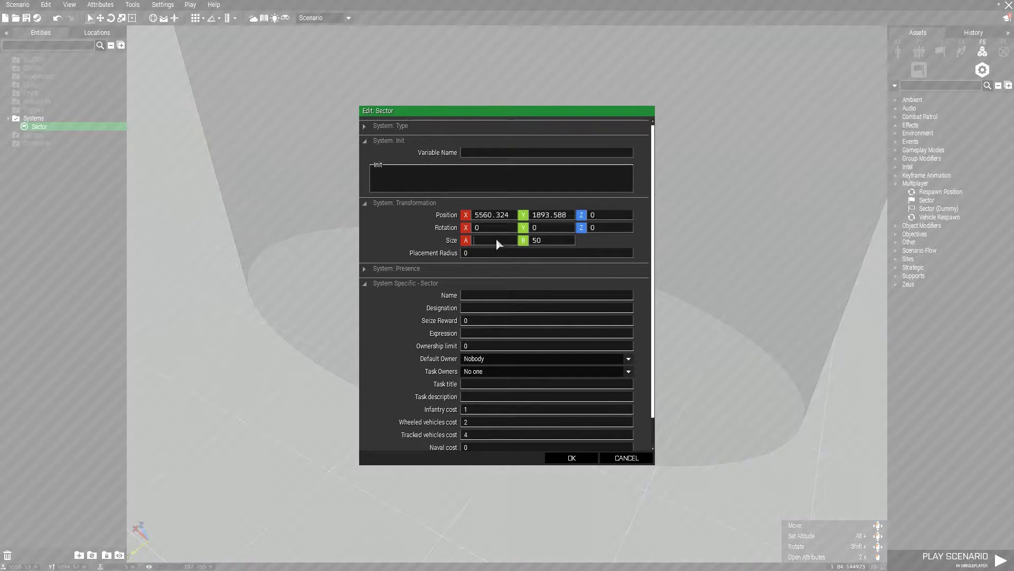
click(572, 458)
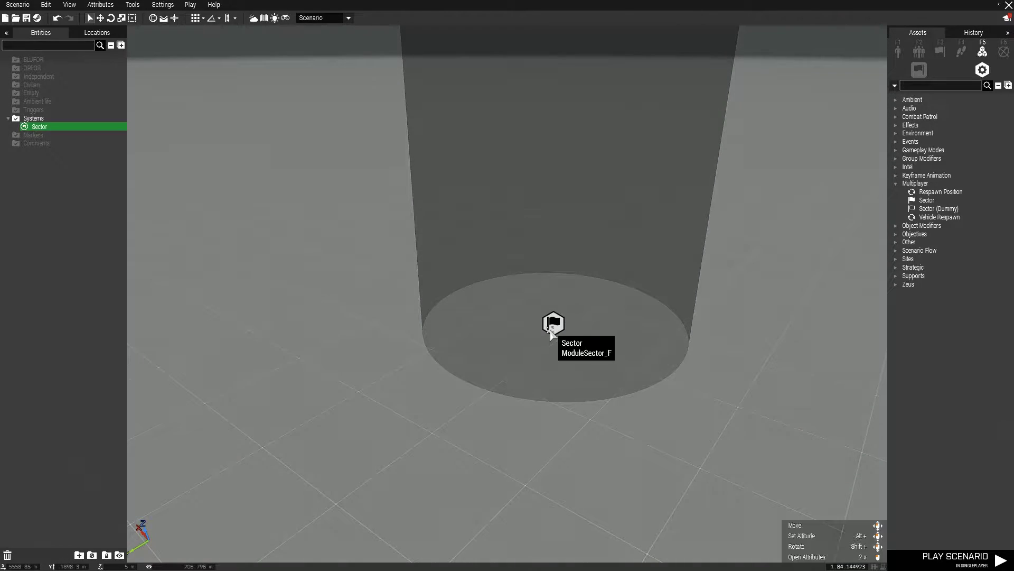
double_click(553, 323)
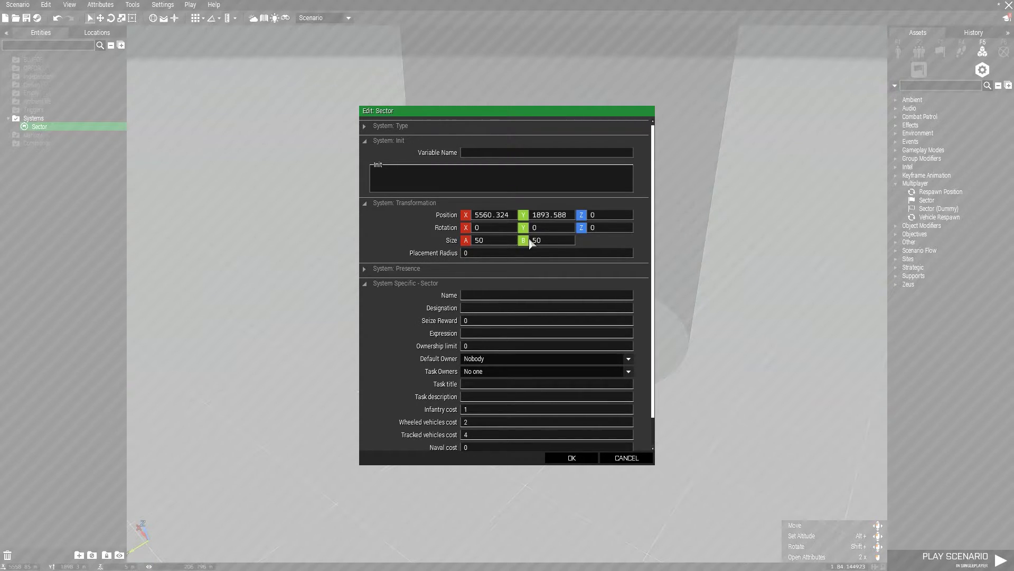
click(626, 457)
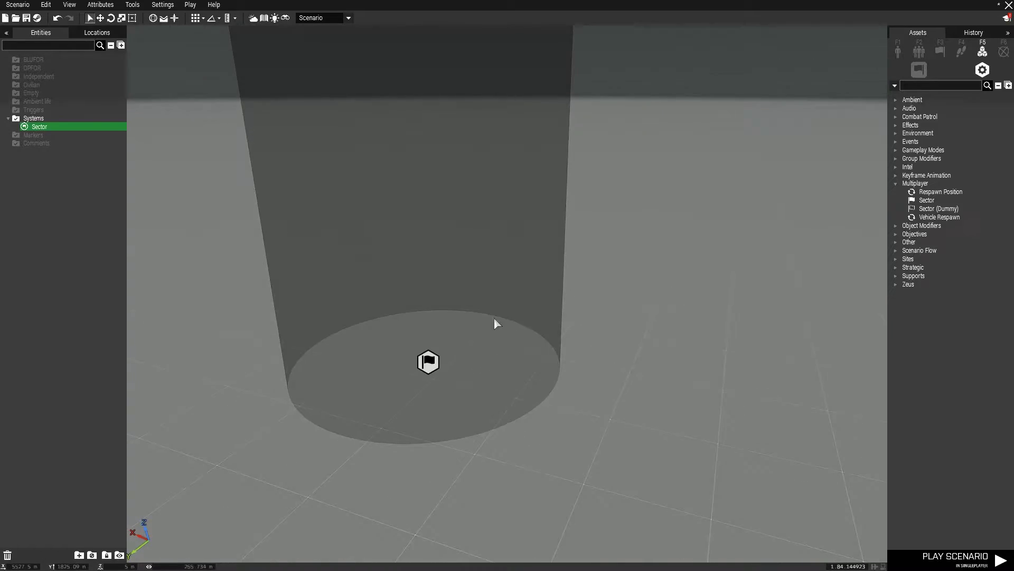
key(w)
key(a)
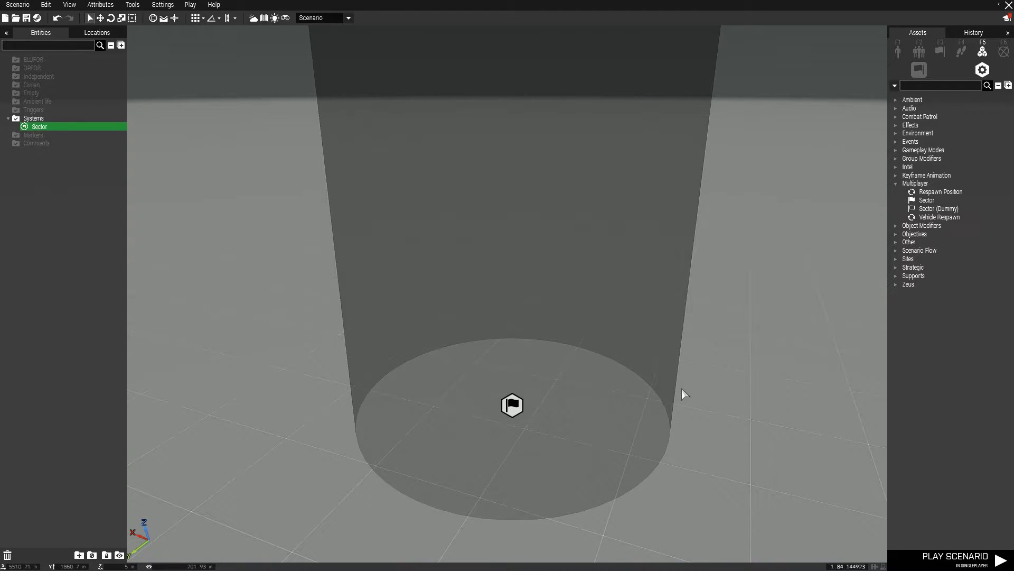
right_drag(597, 460, 528, 521)
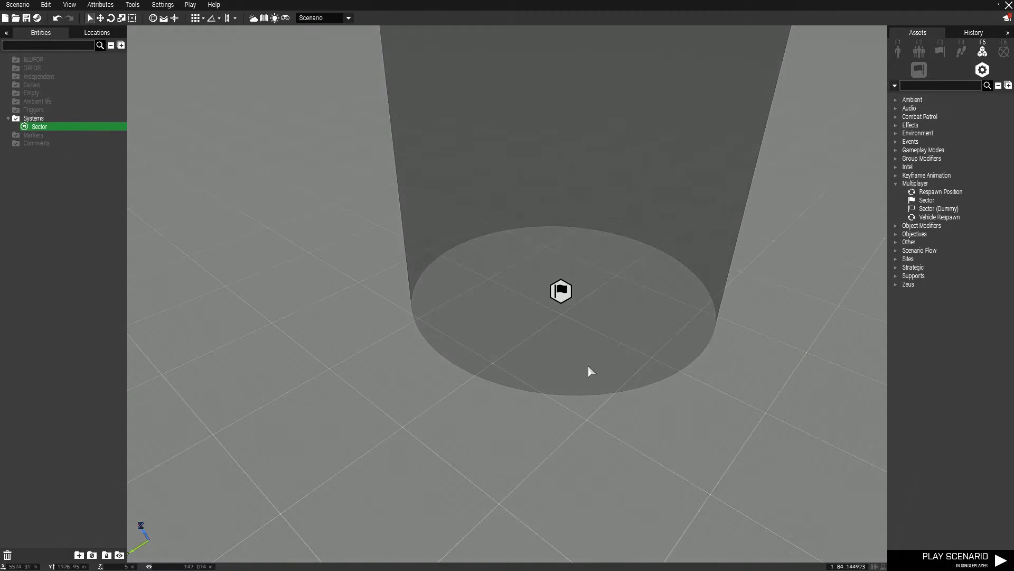
scroll(538, 341, up, 3)
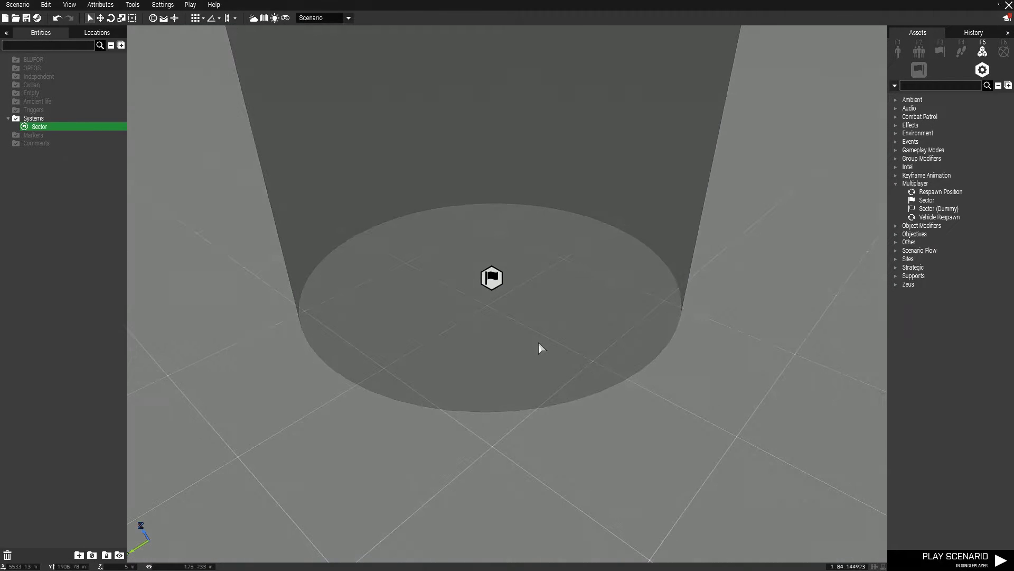
Open the Sector's attributes and collapse the System: Transformation section.
double_click(490, 279)
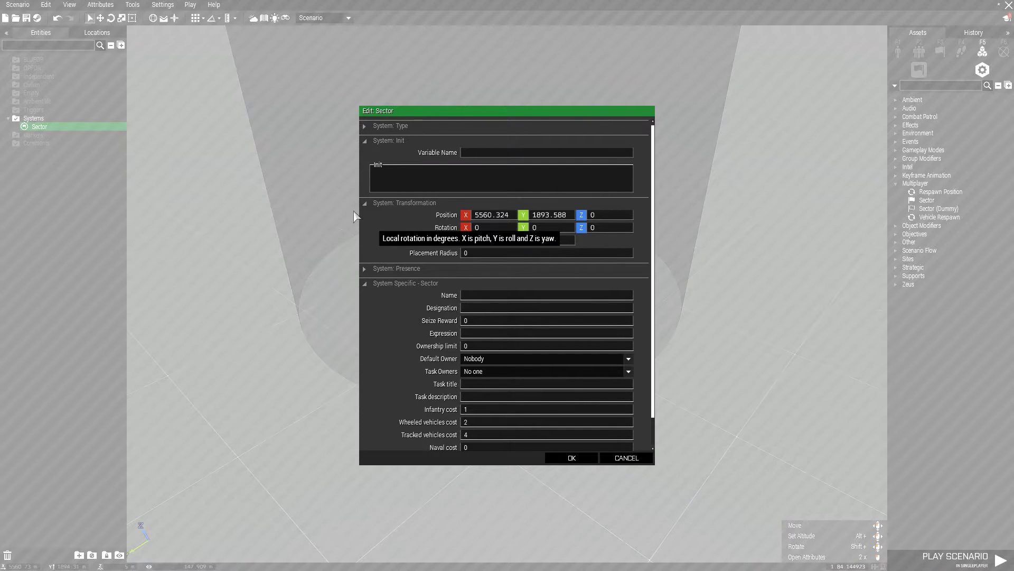
click(387, 205)
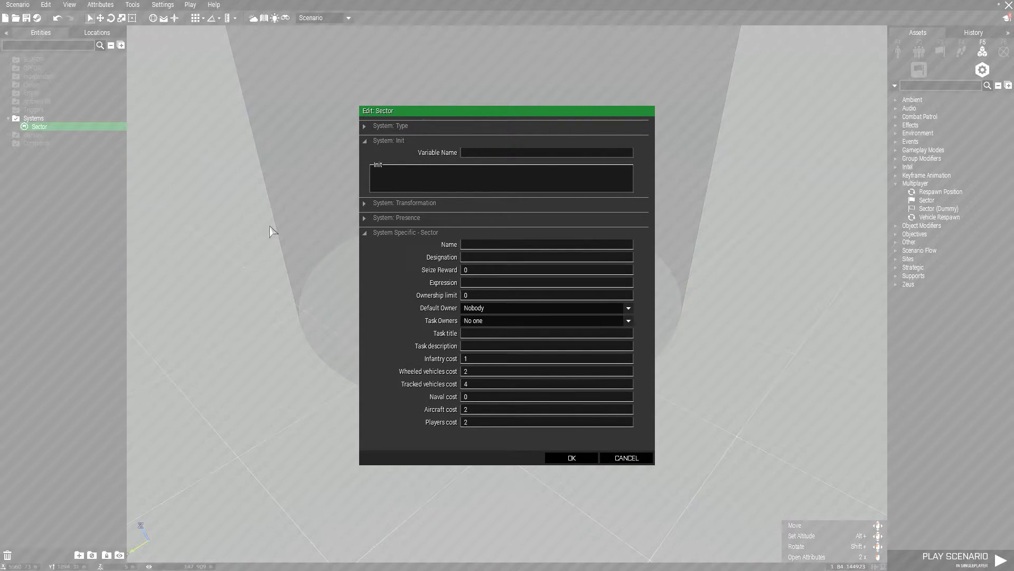
Enter 'test' as the Sector's Name in the Edit: Sector dialog.
click(478, 244)
text(test)
mouse_move(440, 262)
Change the Sector's Ownership limit from 0 to 1.
key(BackSpace)
text(1)
text(1)
click(473, 308)
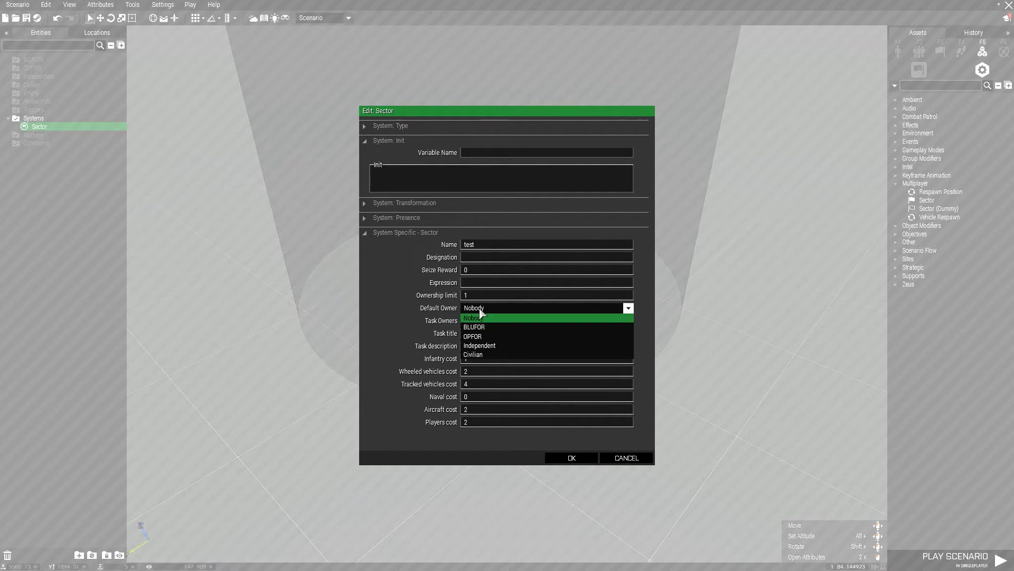
click(503, 331)
click(566, 305)
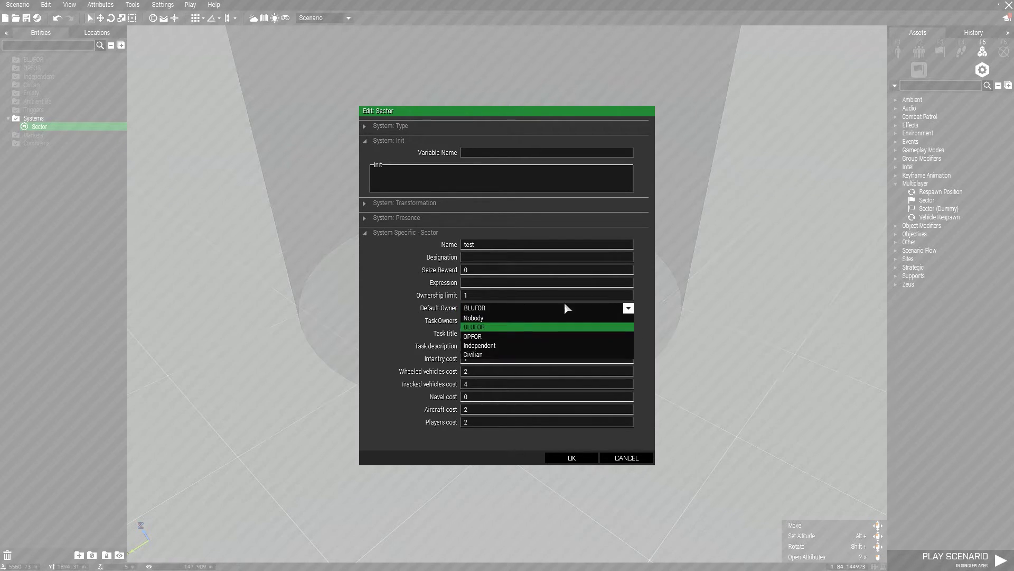
click(524, 319)
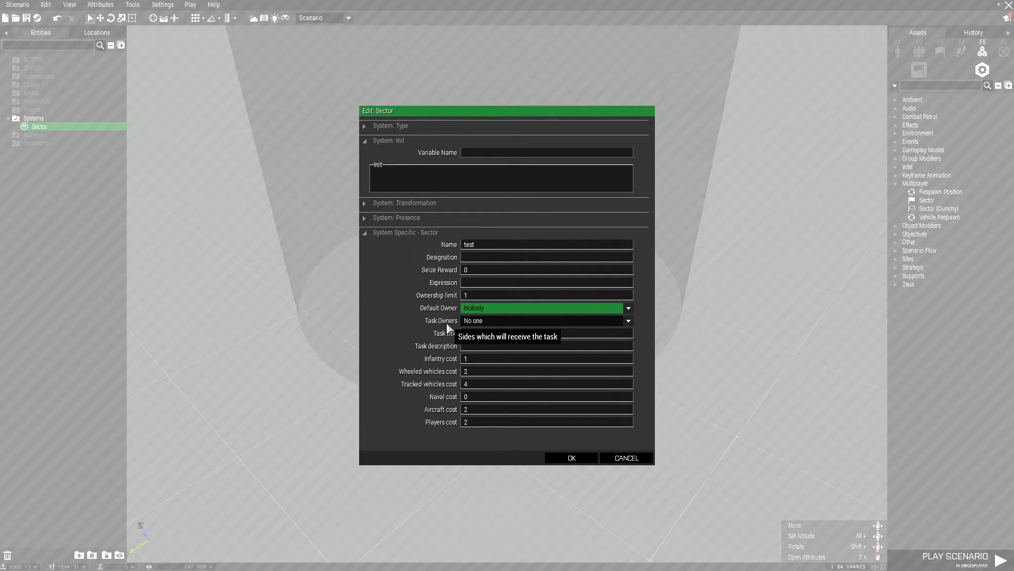
mouse_move(454, 349)
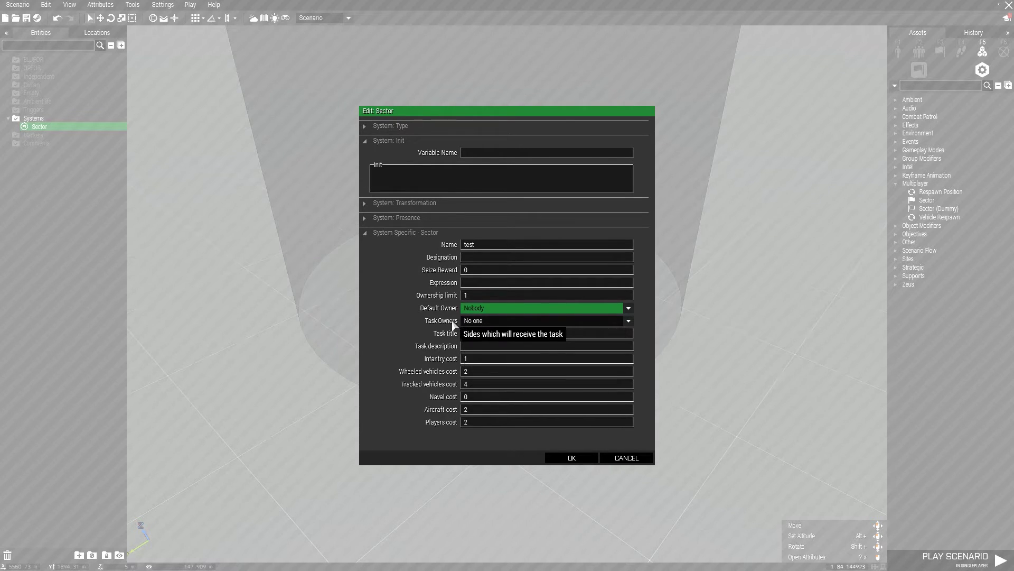
click(478, 321)
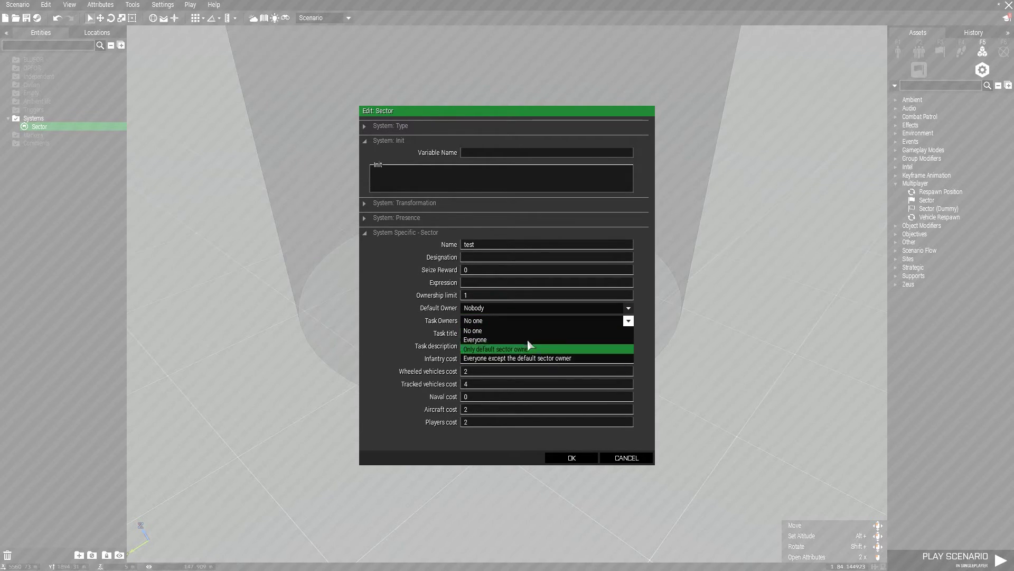
click(502, 330)
click(502, 327)
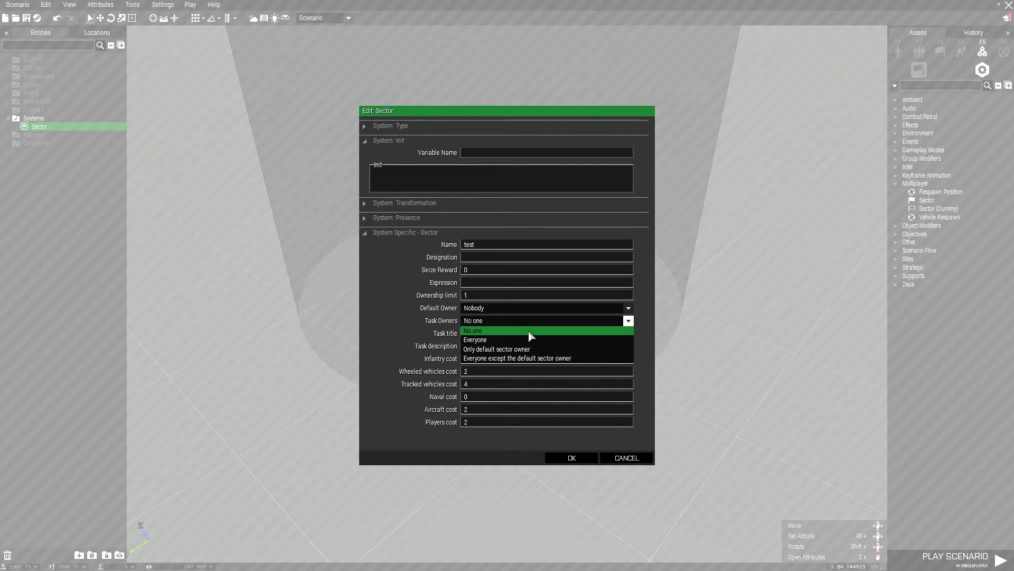
click(555, 329)
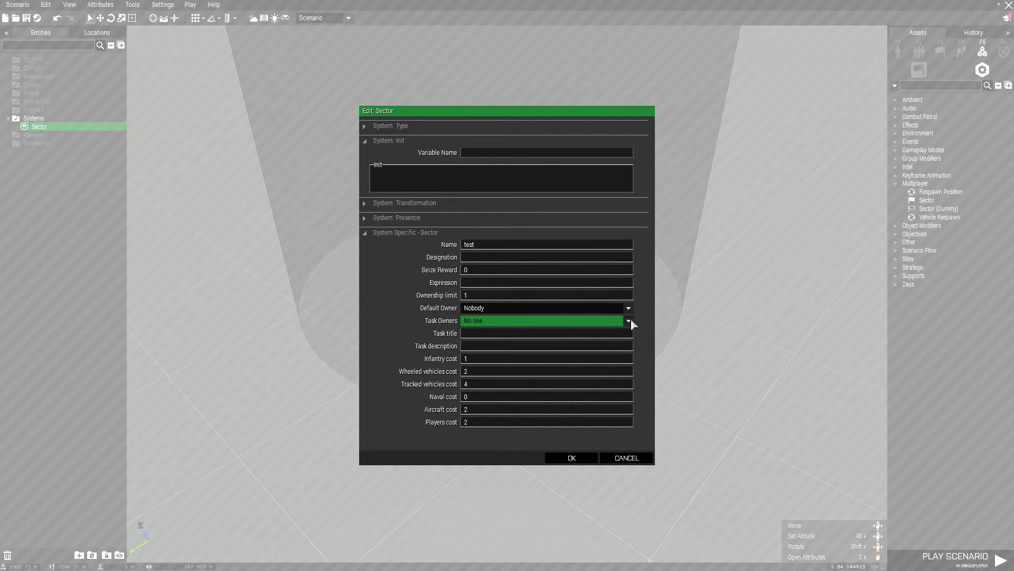
Confirm the Sector settings with OK and angle the camera down over the sector.
mouse_move(454, 338)
click(570, 458)
right_drag(567, 467, 890, 190)
click(896, 183)
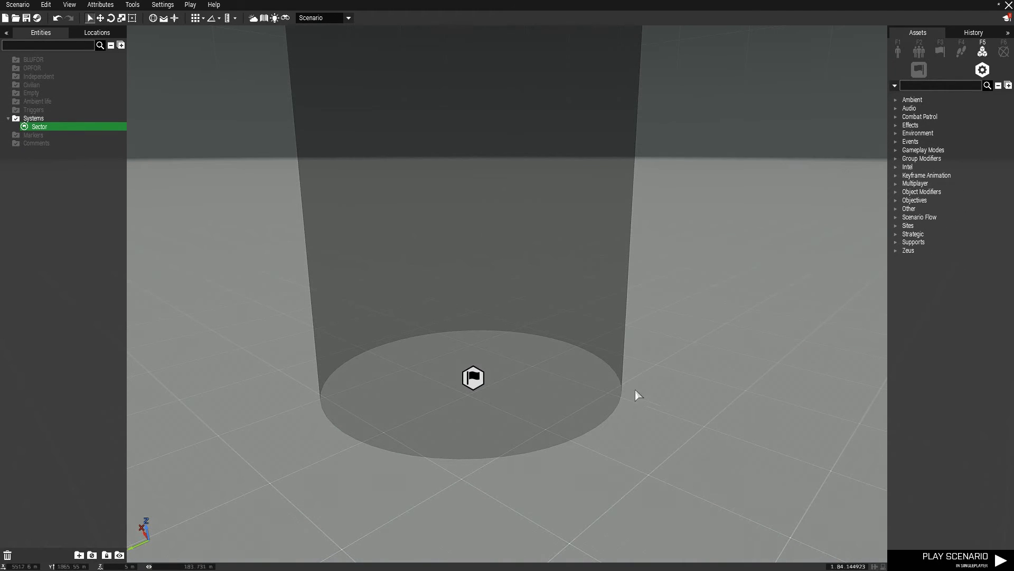
right_drag(636, 394, 649, 208)
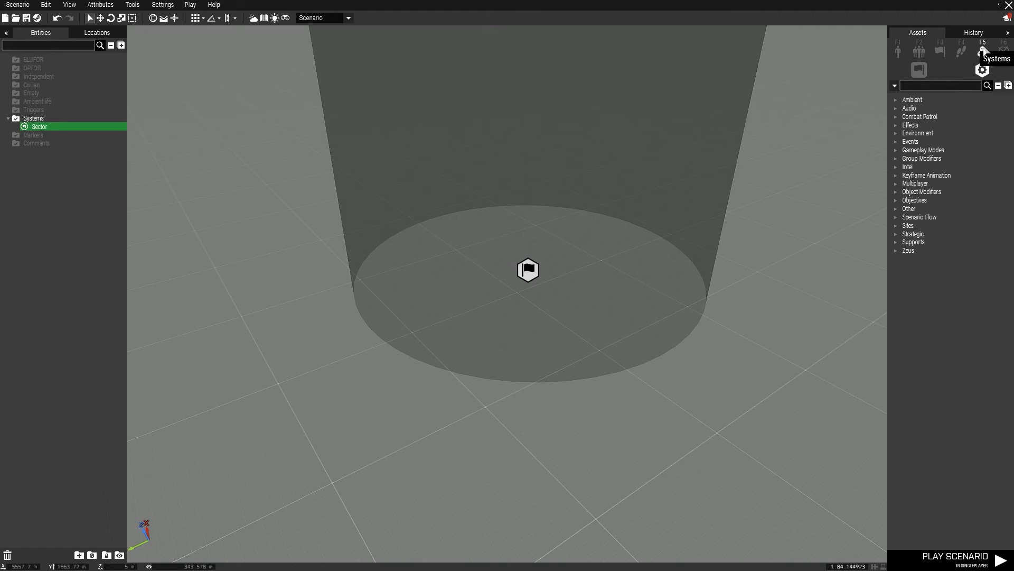
Place BLUFOR side logics from Logic Entities > Sides next to the sector.
click(918, 70)
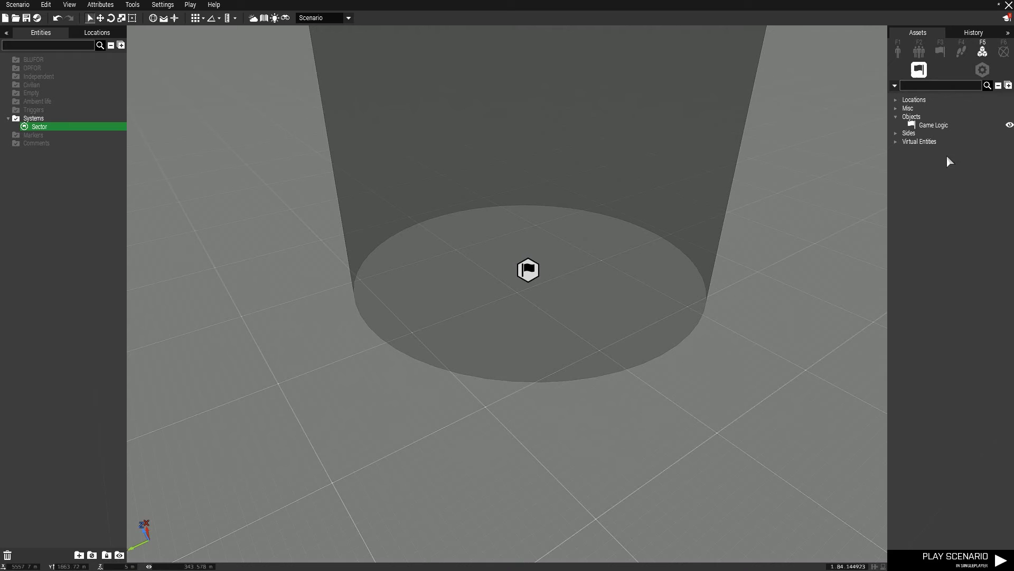
click(895, 133)
scroll(814, 203, up, 2)
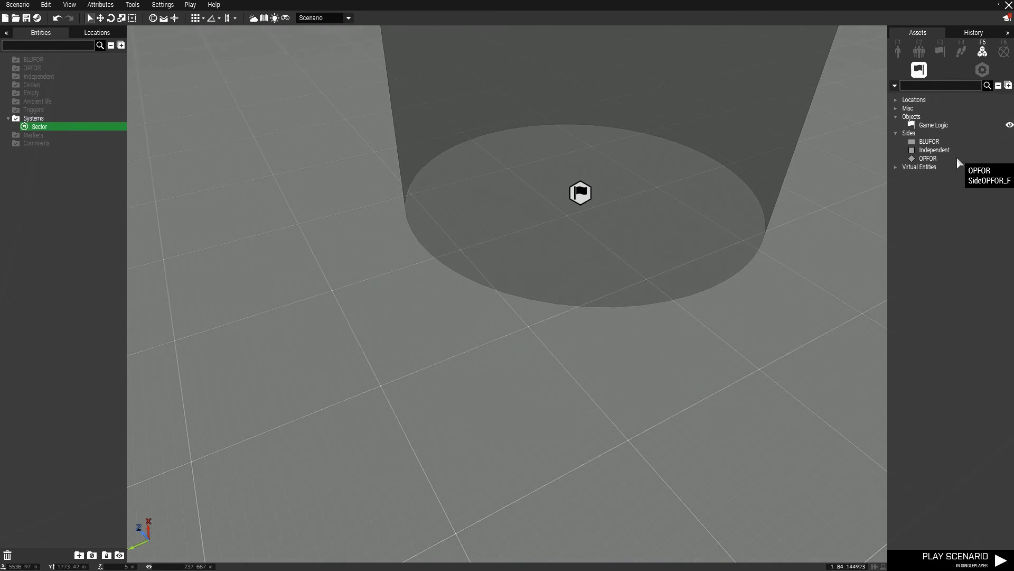
click(944, 142)
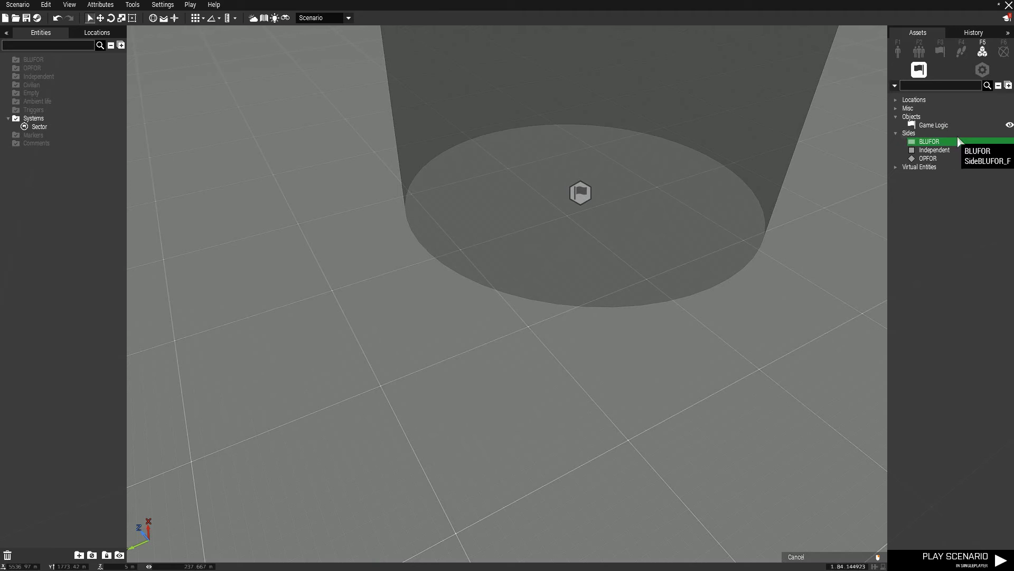
click(607, 322)
click(932, 142)
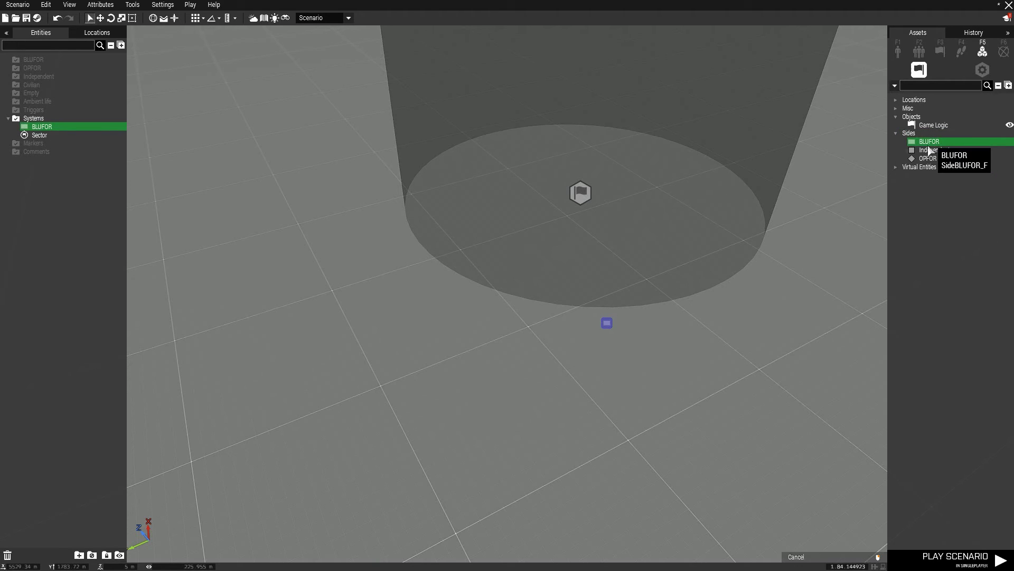
click(647, 334)
Add an OPFOR and an Independent side logic, and delete the extra BLUFOR logic.
click(928, 158)
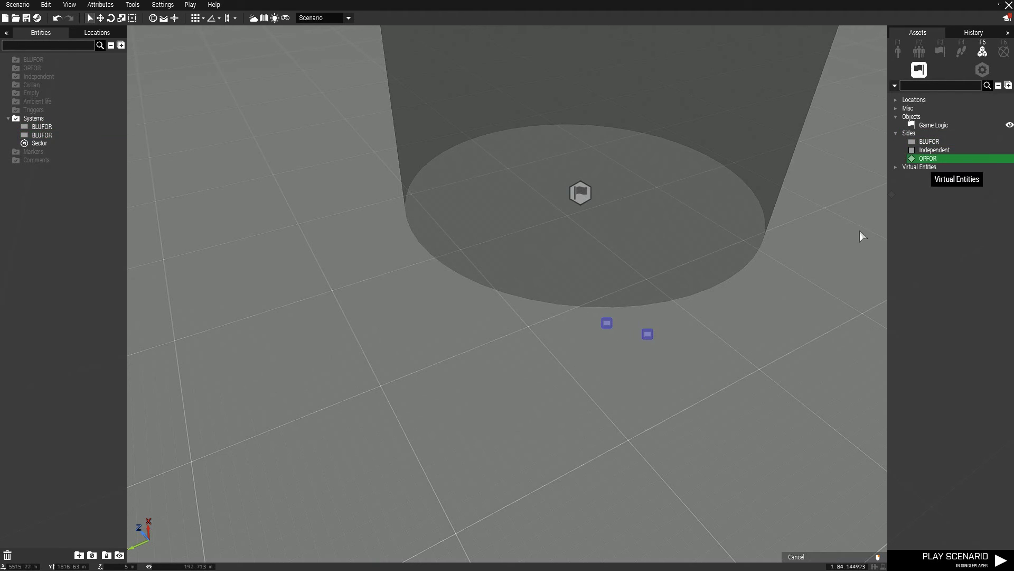
click(740, 344)
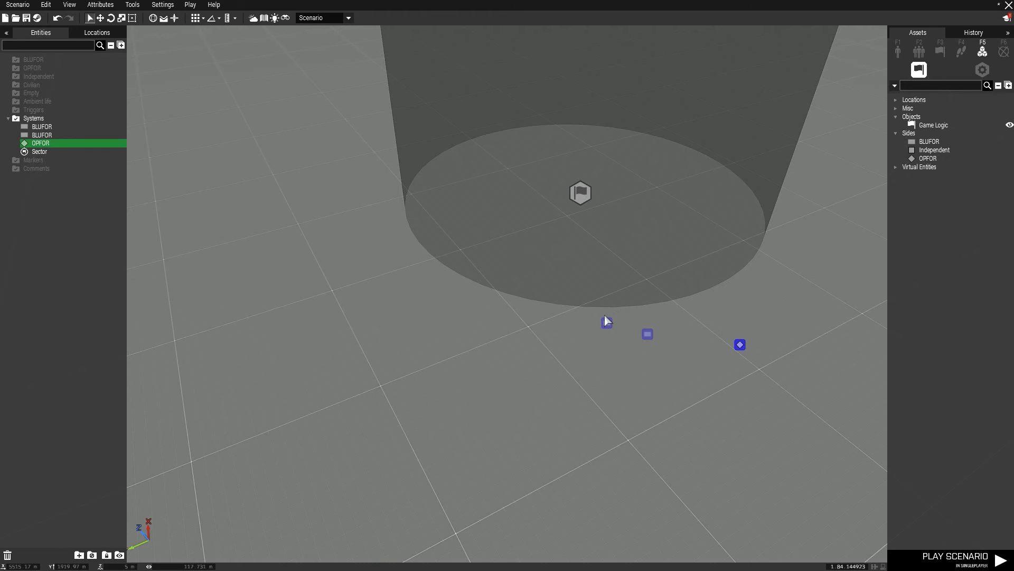
click(616, 337)
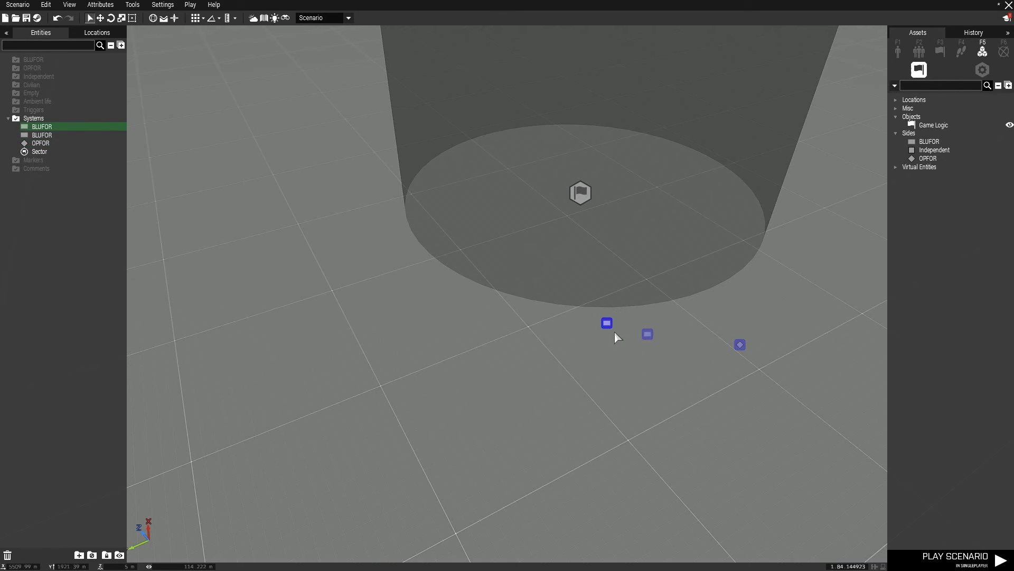
key(Delete)
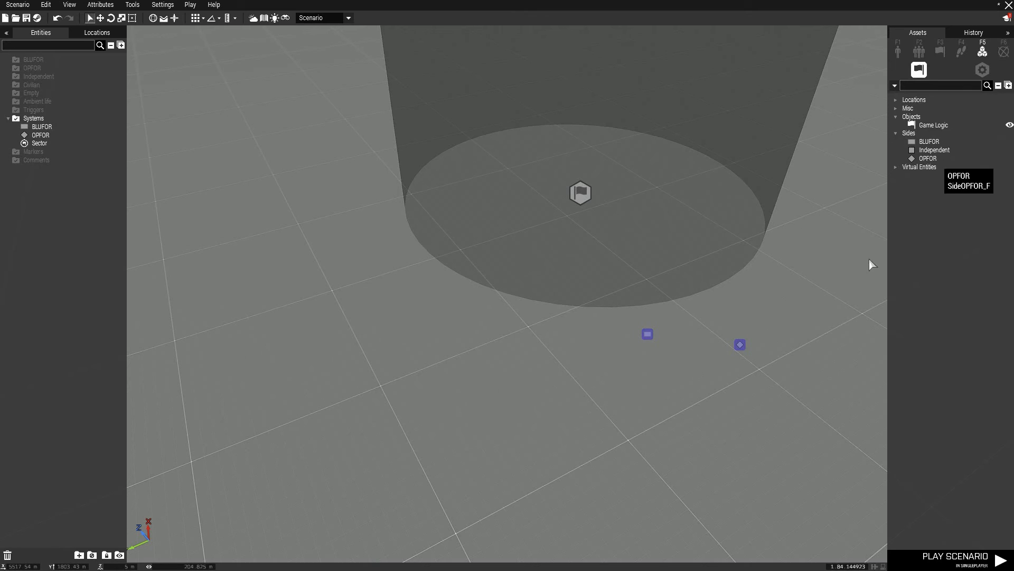
click(934, 150)
click(690, 338)
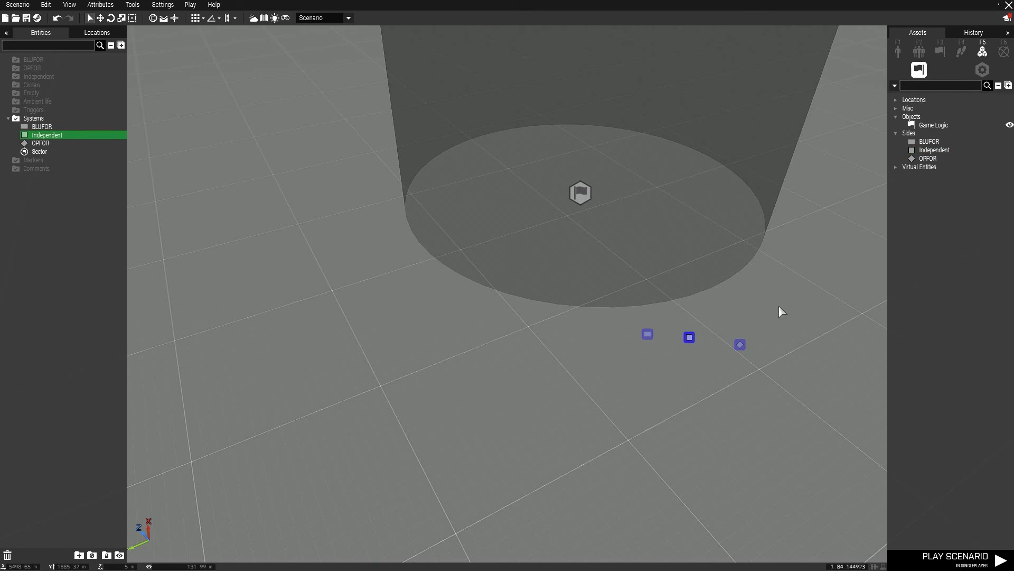
scroll(657, 357, down, 2)
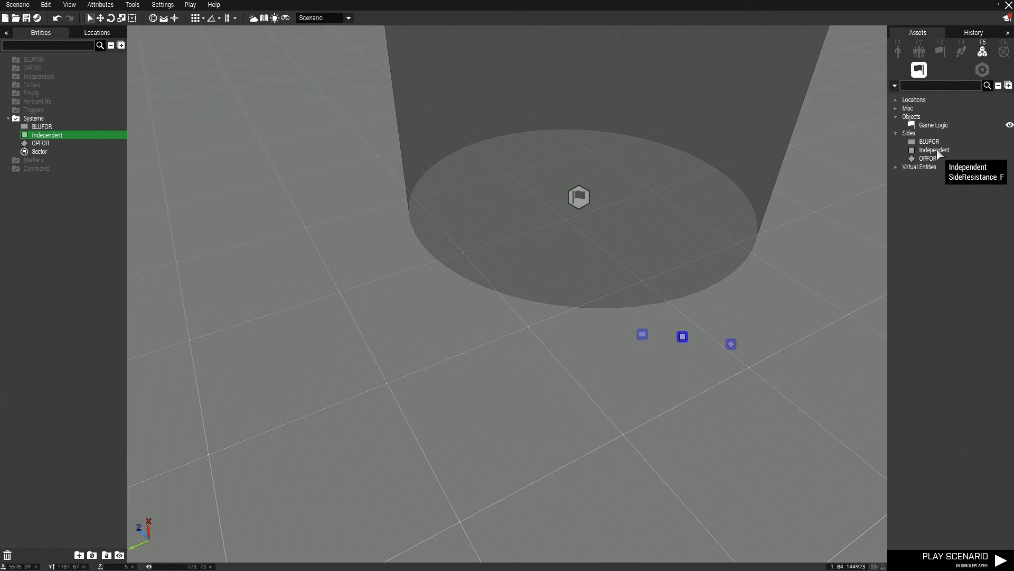
key(d)
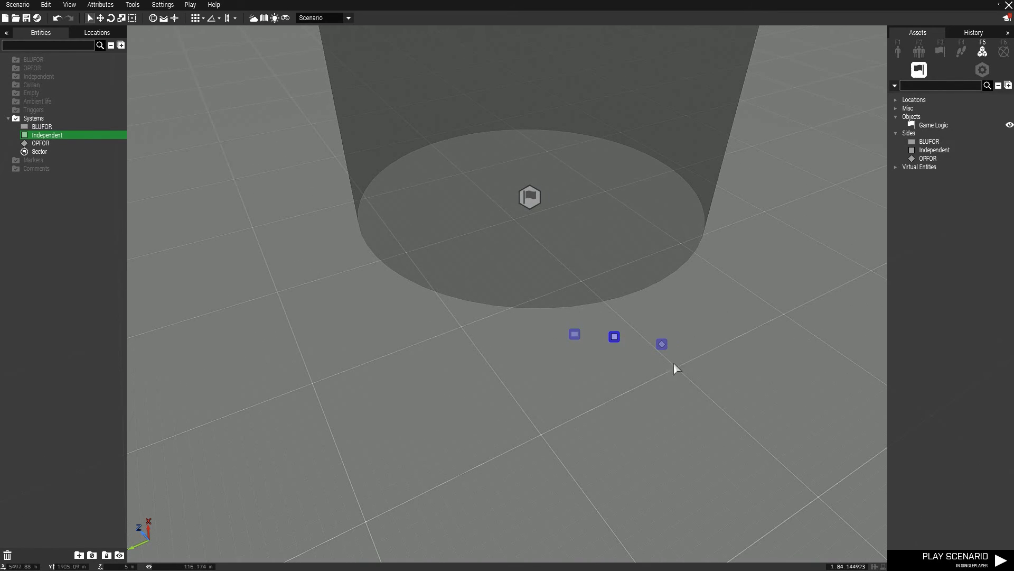
Box-select the BLUFOR, Independent and OPFOR logics and Connect > Sync to the Sector module.
drag(544, 312, 704, 370)
right_click(622, 341)
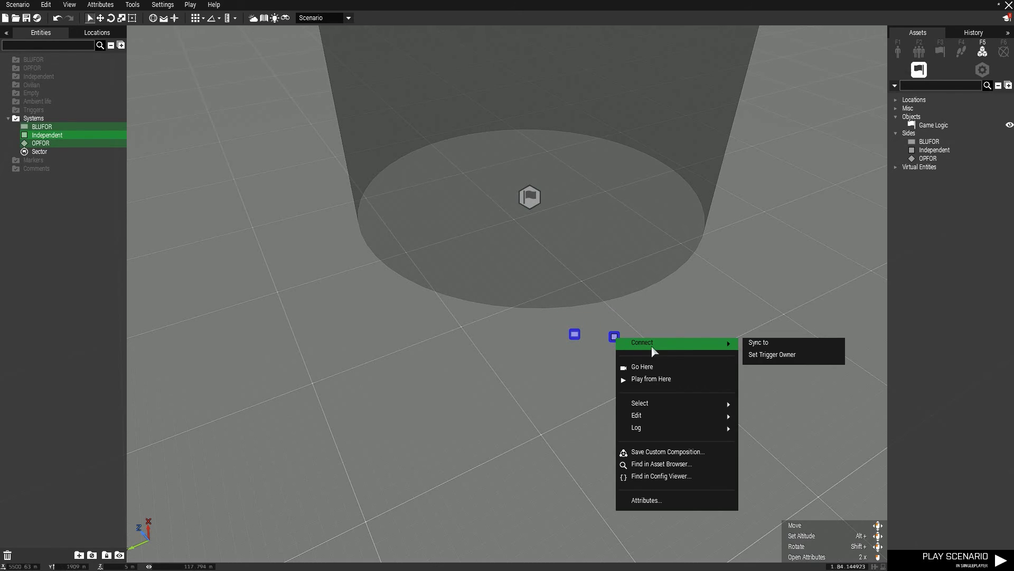
click(769, 344)
click(530, 199)
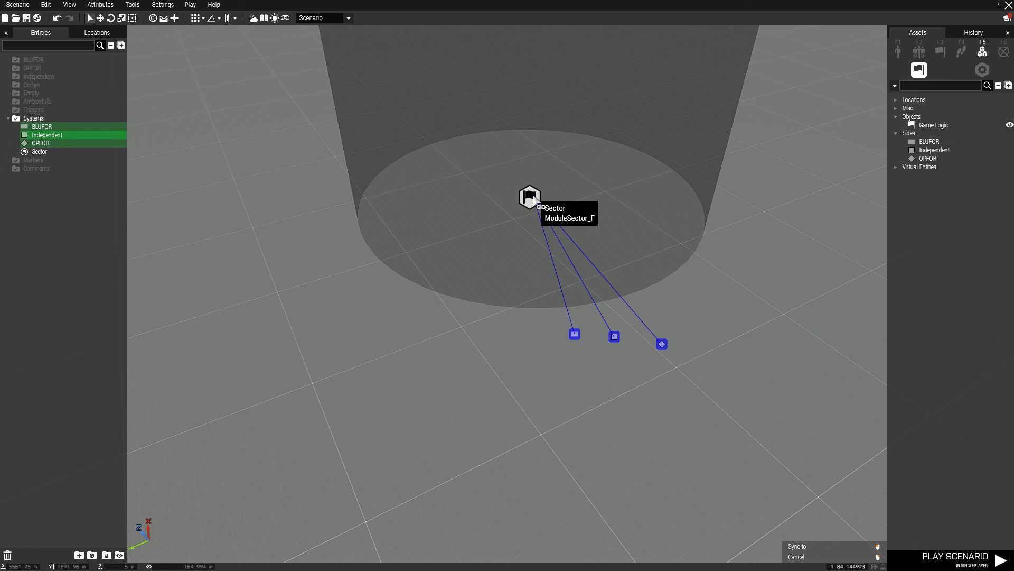
scroll(756, 333, up, 2)
scroll(702, 312, down, 3)
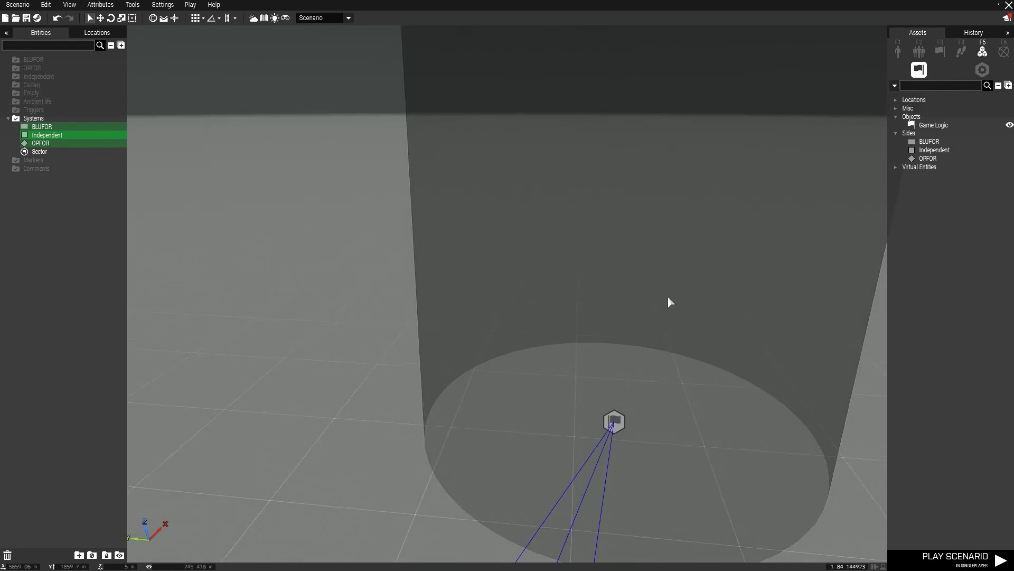
right_drag(668, 299, 630, 302)
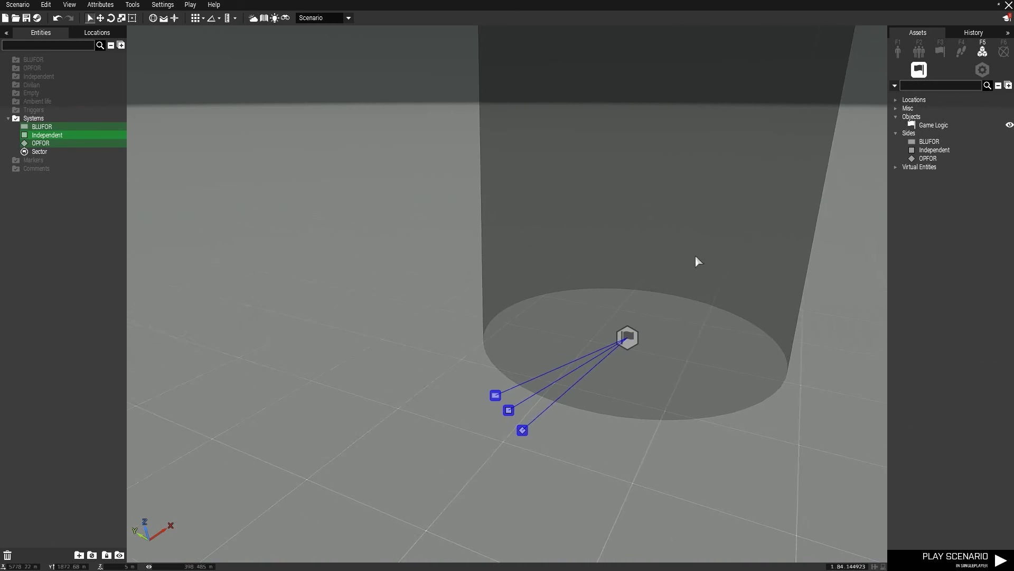
Drag the BLUFOR, Independent and OPFOR logics as a group to just beside the sector boundary.
right_drag(695, 254, 655, 290)
key(w)
key(d)
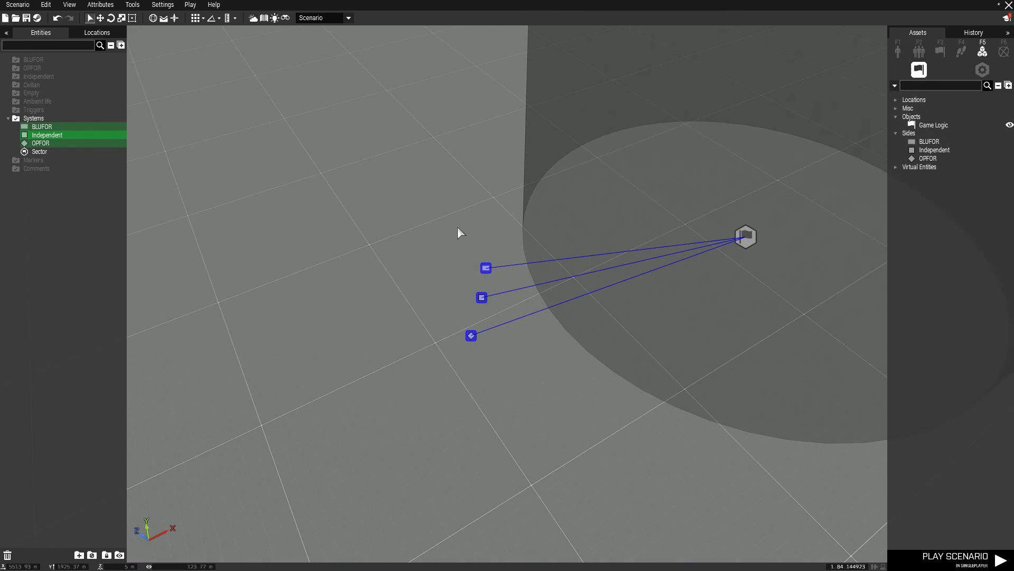
drag(484, 344, 492, 381)
right_drag(759, 230, 587, 218)
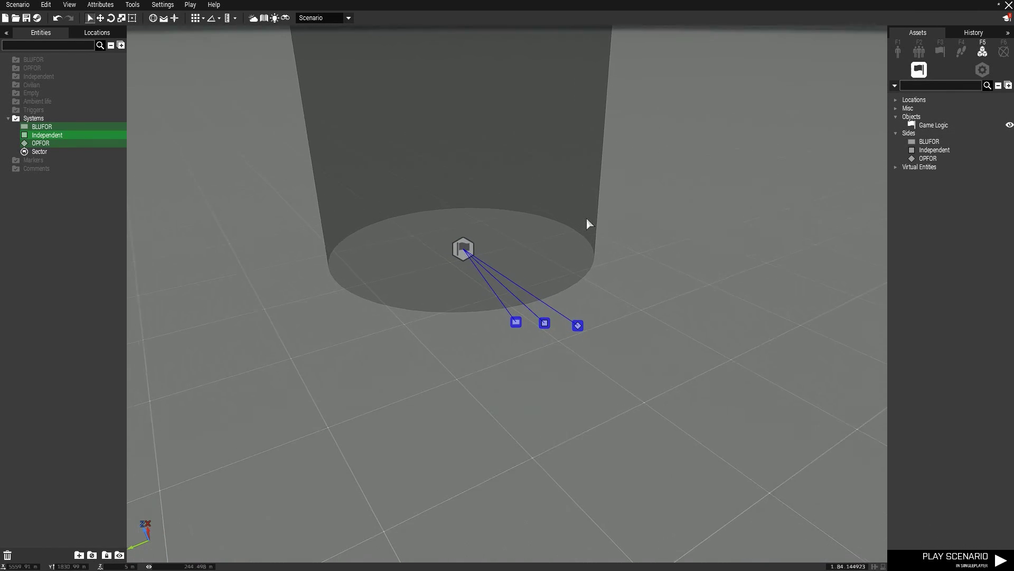
key(w)
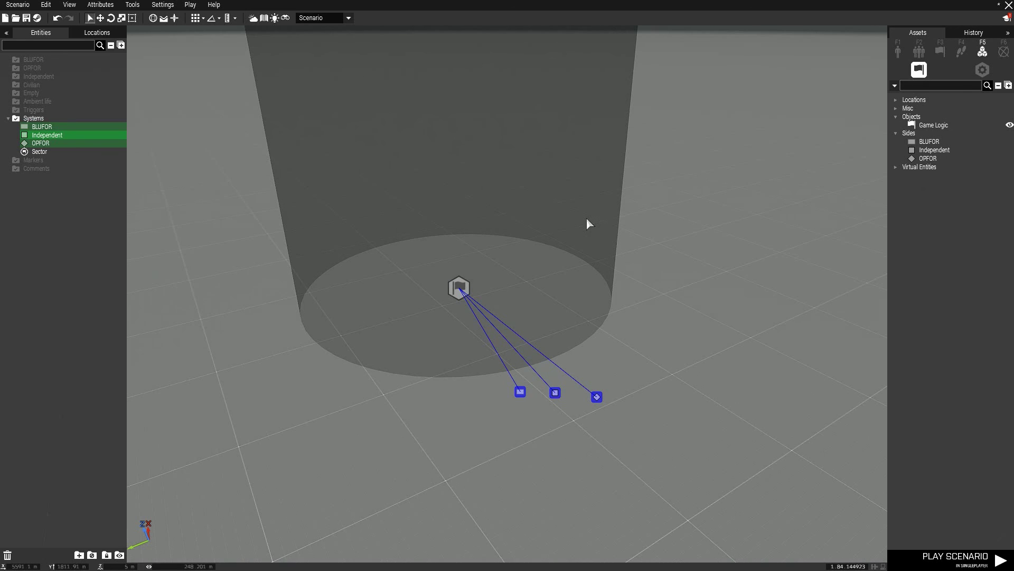
right_drag(586, 220, 611, 347)
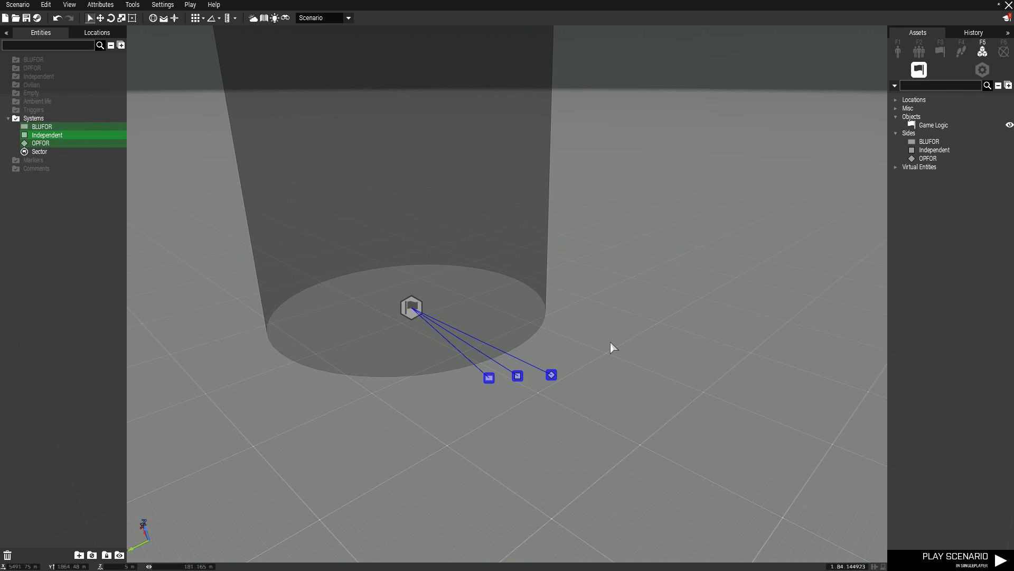